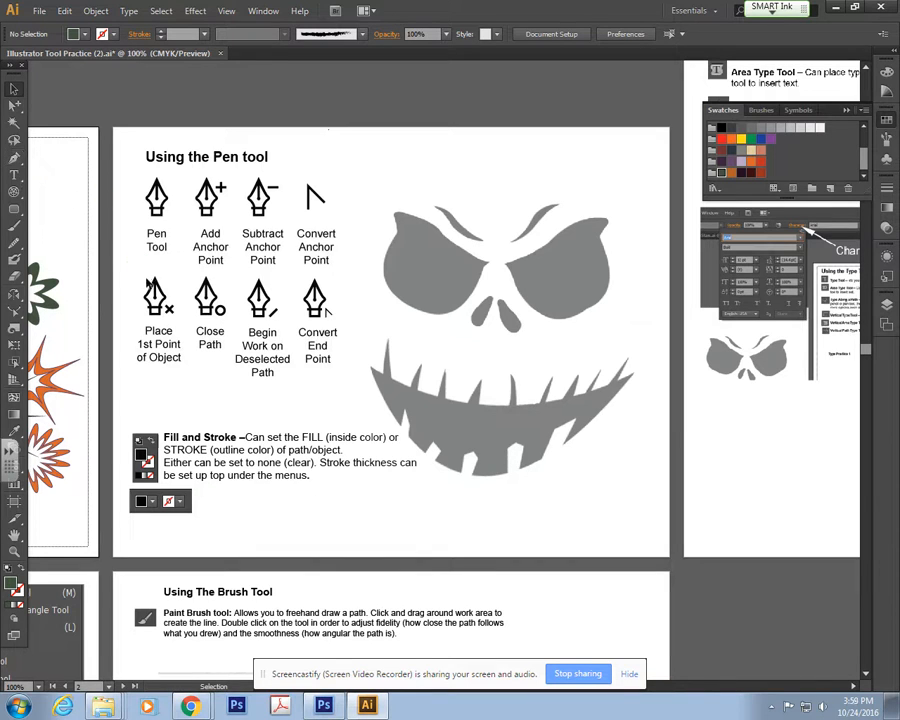
Trace the upper edge of the left eye with the Pen tool, from the outer tip to the inner corner point
{"action": "left_click", "coordinate": [14, 161]}
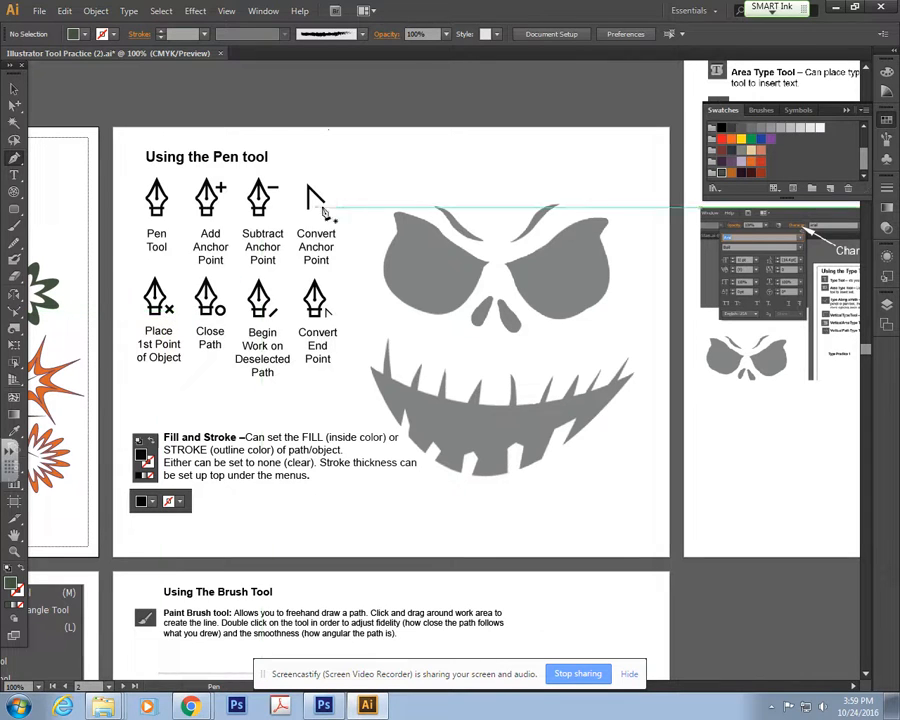
{"action": "left_click", "coordinate": [397, 217]}
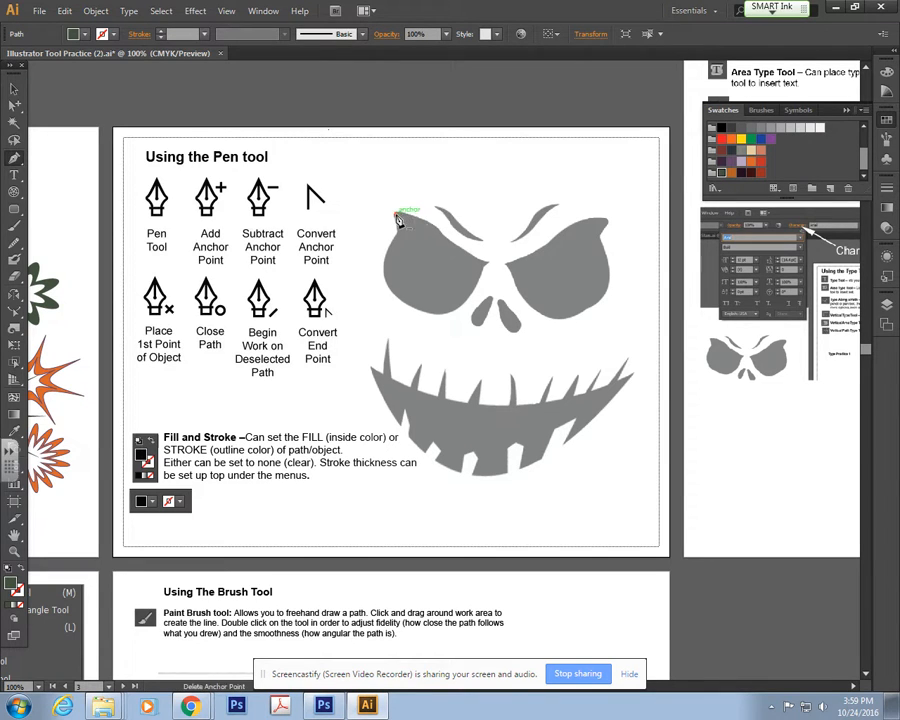
{"action": "left_click_drag", "start_coordinate": [397, 217], "coordinate": [436, 229]}
{"action": "left_click_drag", "start_coordinate": [433, 229], "coordinate": [486, 267]}
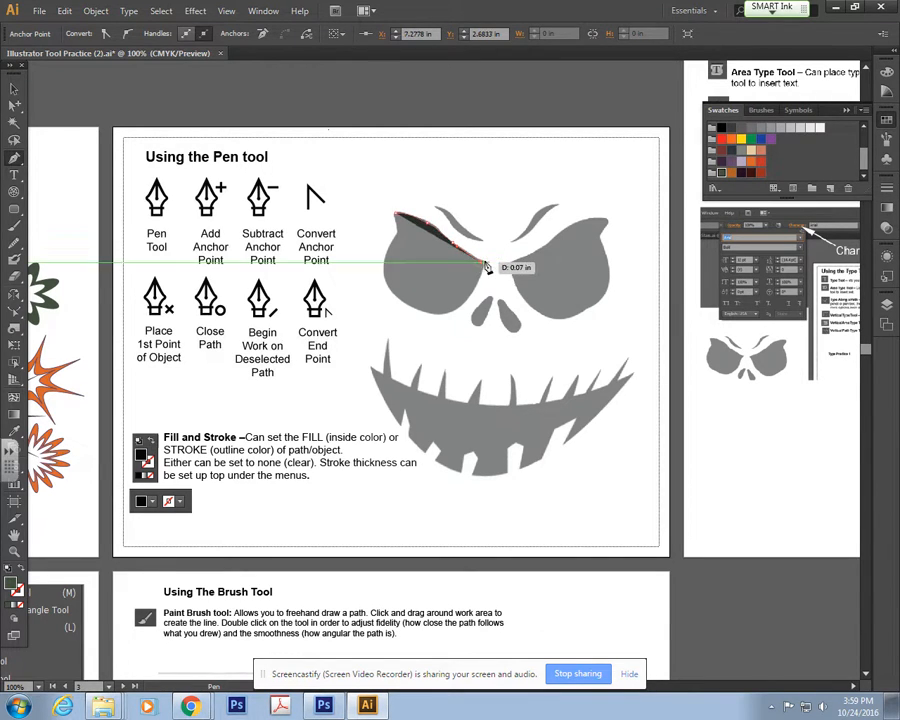
{"action": "scroll", "coordinate": [512, 268], "scroll_direction": "up", "scroll_amount": 4}
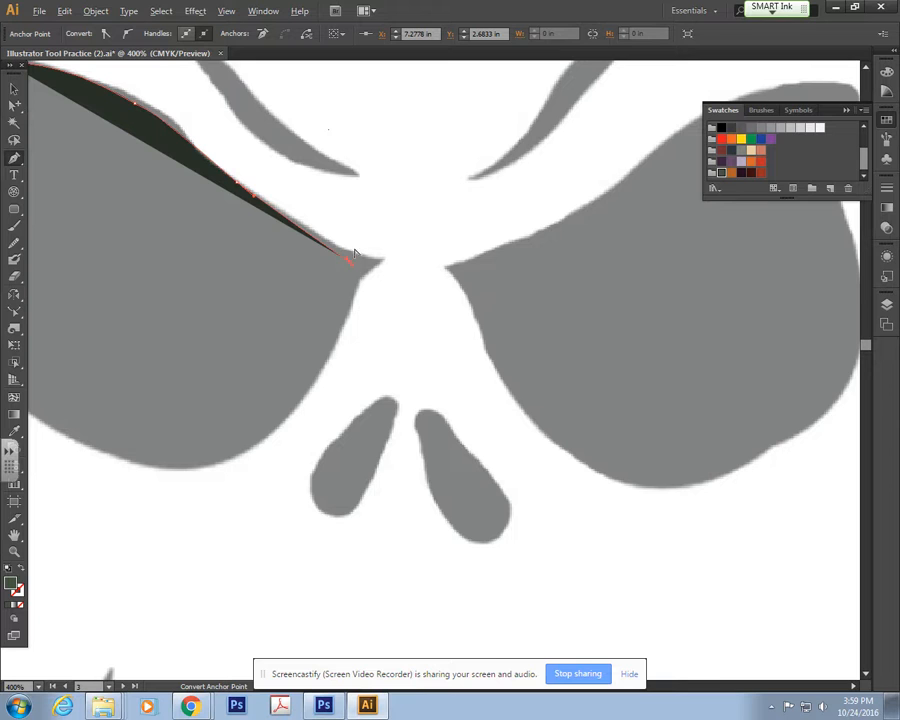
{"action": "left_click_drag", "start_coordinate": [347, 261], "coordinate": [350, 249]}
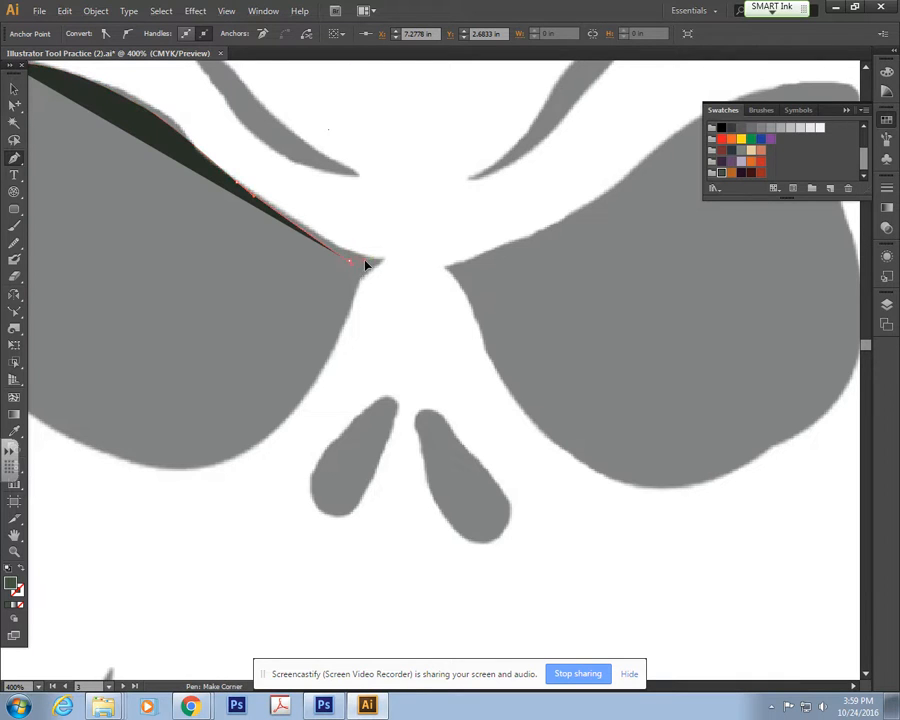
{"action": "left_click_drag", "start_coordinate": [207, 141], "coordinate": [468, 227]}
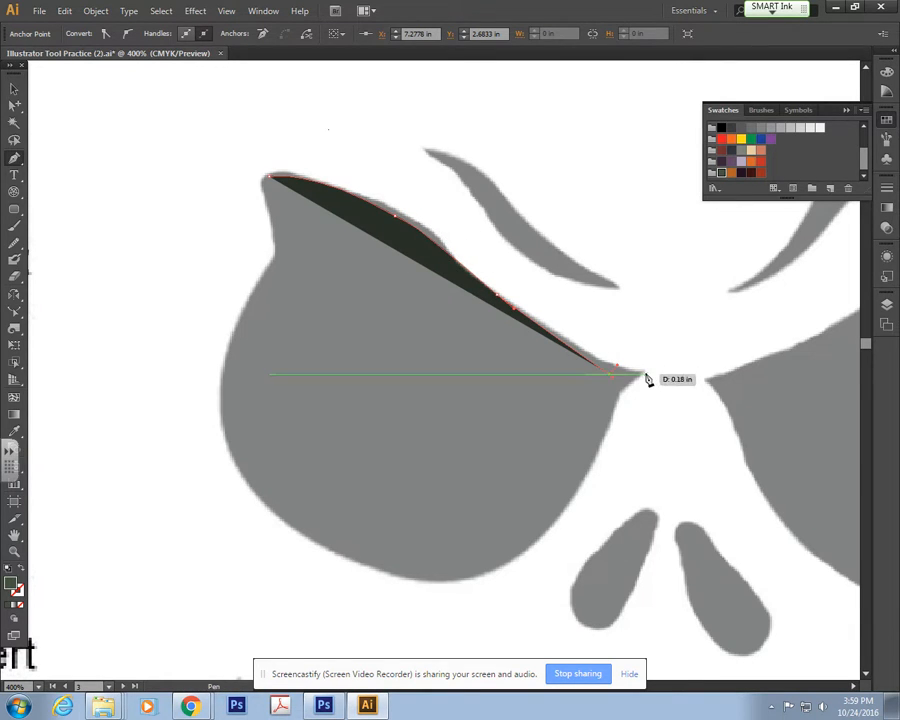
{"action": "left_click_drag", "start_coordinate": [617, 365], "coordinate": [621, 371]}
Continue the left eye path from the inner notch around the rounded lower edge and back up to the outer tip
{"action": "left_click", "coordinate": [617, 392]}
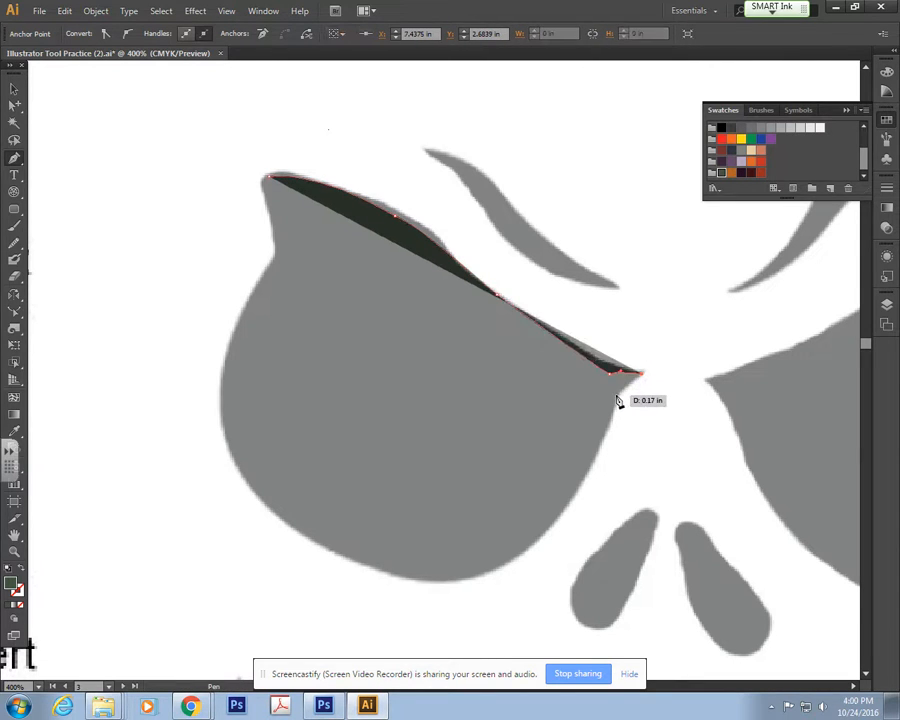
{"action": "left_click_drag", "start_coordinate": [552, 521], "coordinate": [259, 522]}
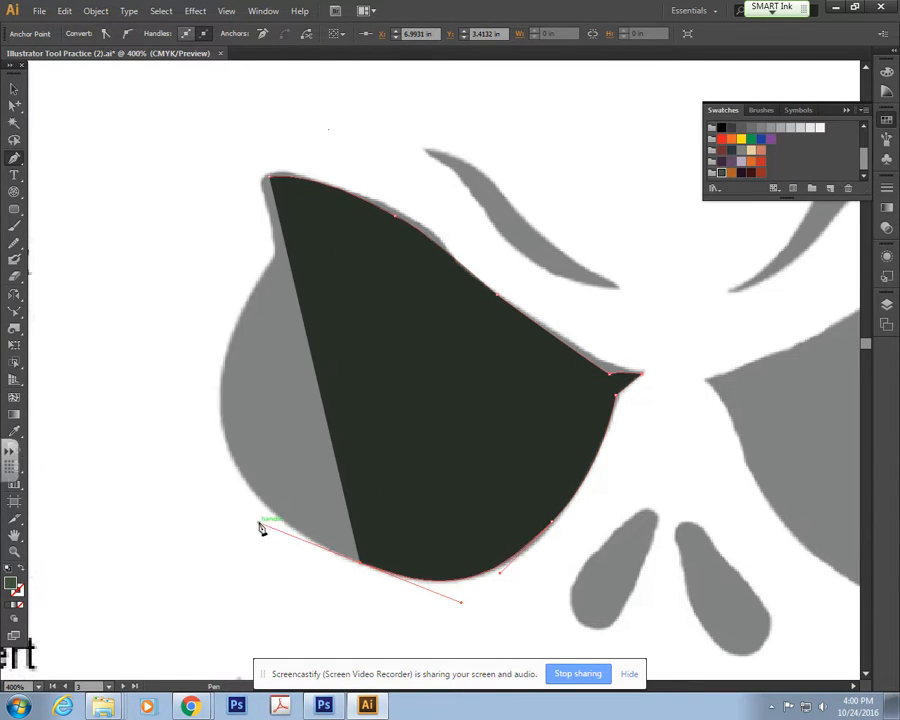
{"action": "left_click_drag", "start_coordinate": [221, 381], "coordinate": [236, 294]}
{"action": "left_click_drag", "start_coordinate": [275, 250], "coordinate": [279, 253]}
{"action": "mouse_move", "coordinate": [265, 182]}
{"action": "left_mouse_down"}
{"action": "mouse_move", "coordinate": [270, 192]}
{"action": "mouse_move", "coordinate": [273, 99]}
{"action": "mouse_move", "coordinate": [275, 188]}
{"action": "left_mouse_up"}
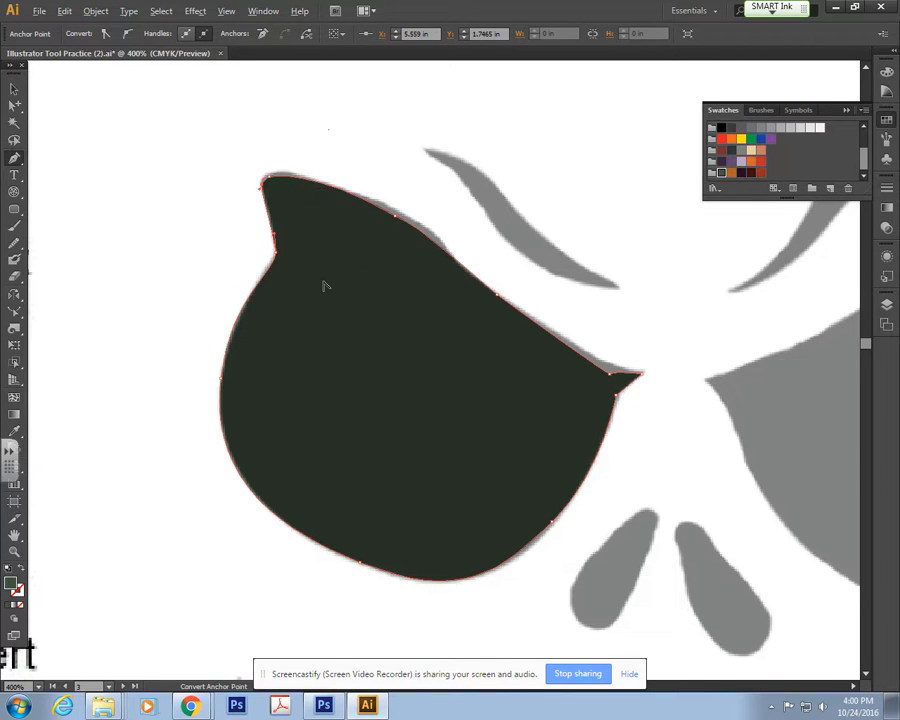
Close the left eye path at its starting anchor point on the outer tip
{"action": "scroll", "coordinate": [317, 266], "scroll_direction": "up", "scroll_amount": 3}
{"action": "key", "text": "space"}
{"action": "left_click_drag", "start_coordinate": [246, 125], "coordinate": [325, 378]}
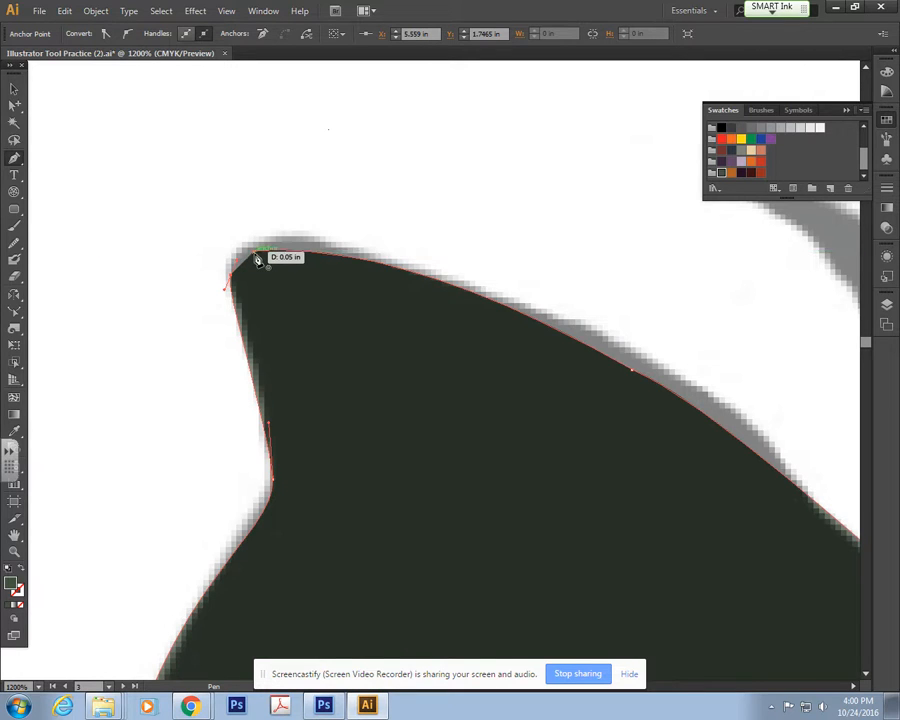
{"action": "left_click", "coordinate": [256, 252]}
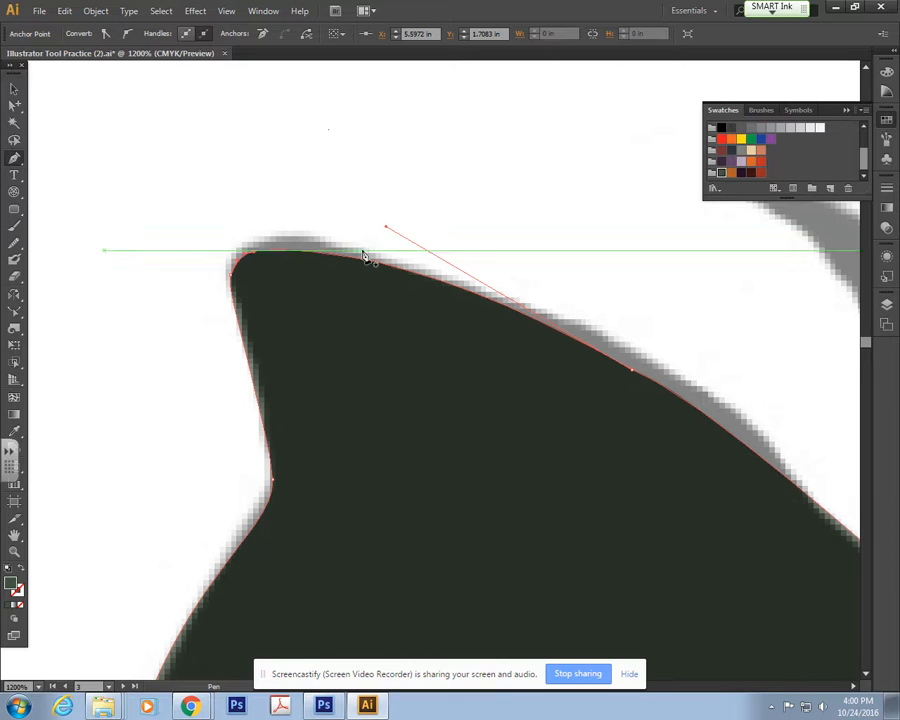
{"action": "key", "text": "alt"}
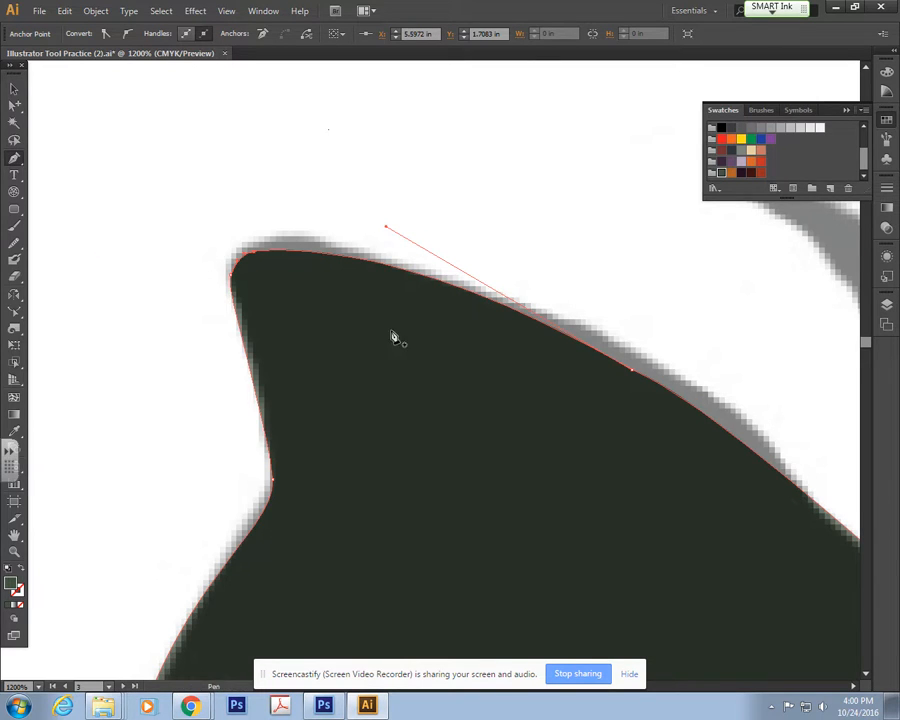
Reposition the anchor points and handles along the left eye's upper edge with the Direct Selection tool to match the gray template
{"action": "key", "text": "ctrl+minus"}
{"action": "key", "text": "ctrl+minus"}
{"action": "key", "text": "ctrl+minus"}
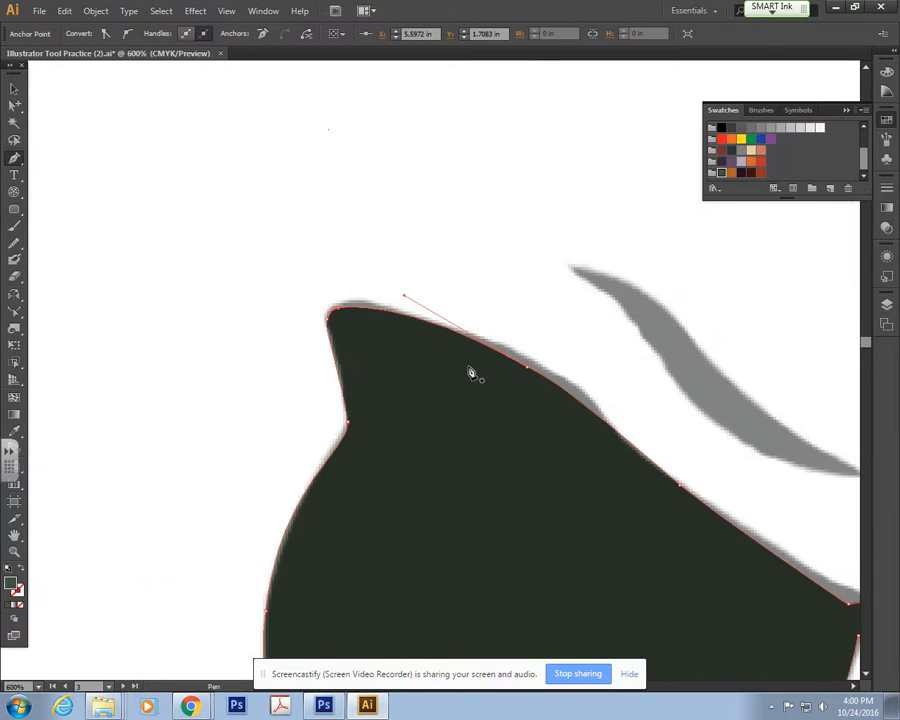
{"action": "key", "text": "ctrl+minus"}
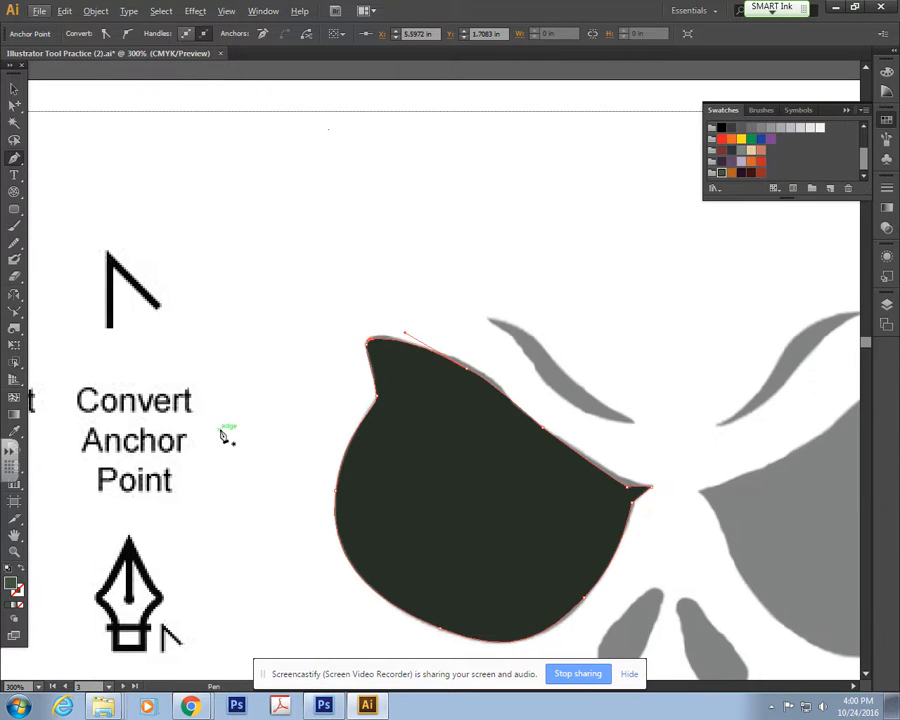
{"action": "key", "text": "ctrl+minus"}
{"action": "key", "text": "ctrl+minus"}
{"action": "key", "text": "ctrl+plus"}
{"action": "key", "text": "ctrl+plus"}
{"action": "key", "text": "ctrl+plus"}
{"action": "key", "text": "ctrl+plus"}
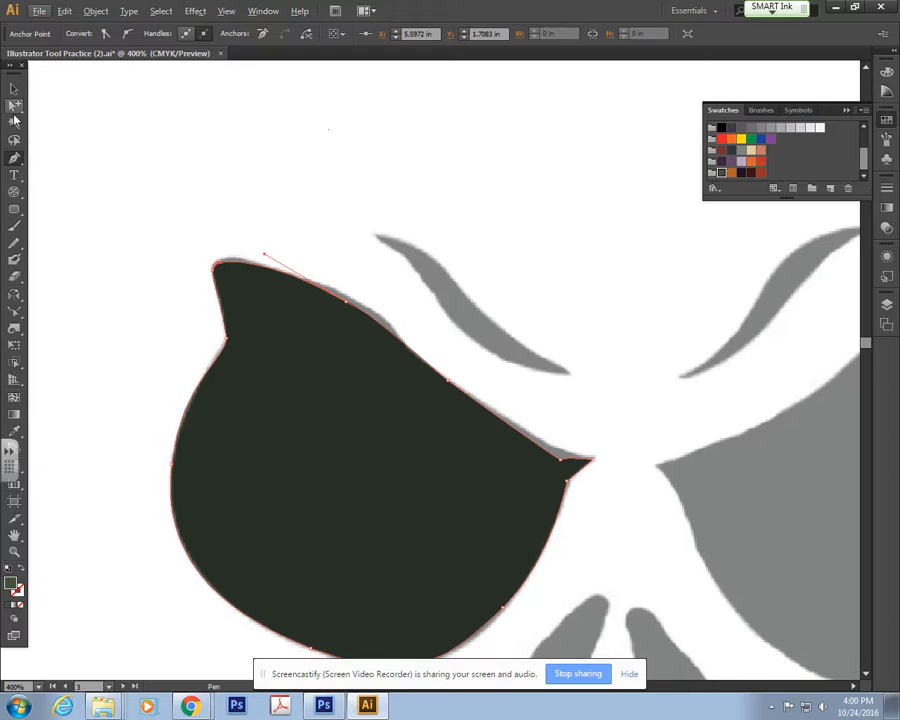
{"action": "left_click_drag", "start_coordinate": [14, 106], "coordinate": [47, 110]}
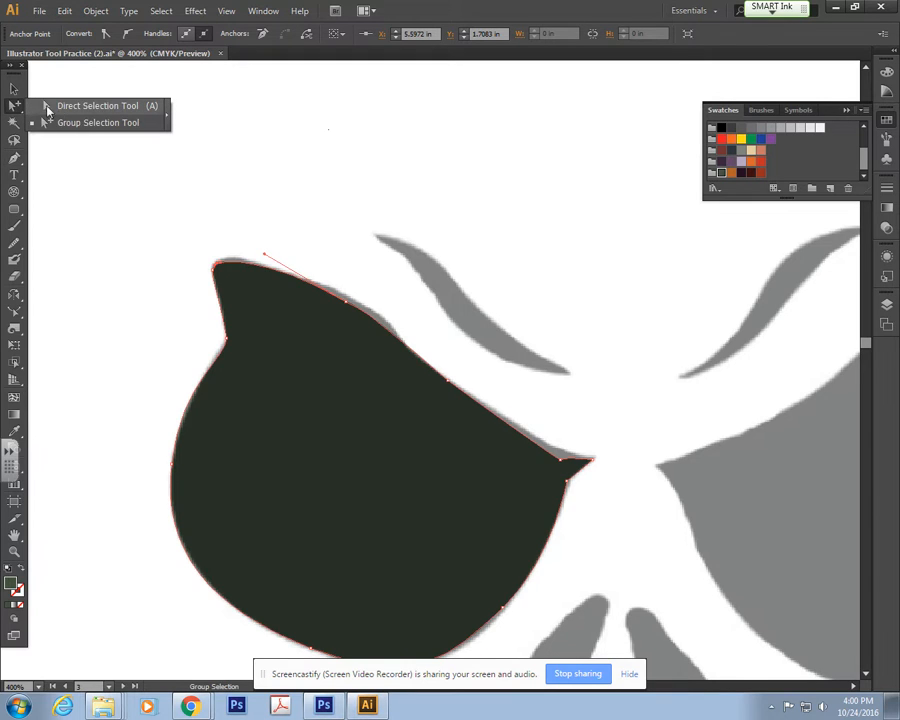
{"action": "left_click", "coordinate": [139, 112]}
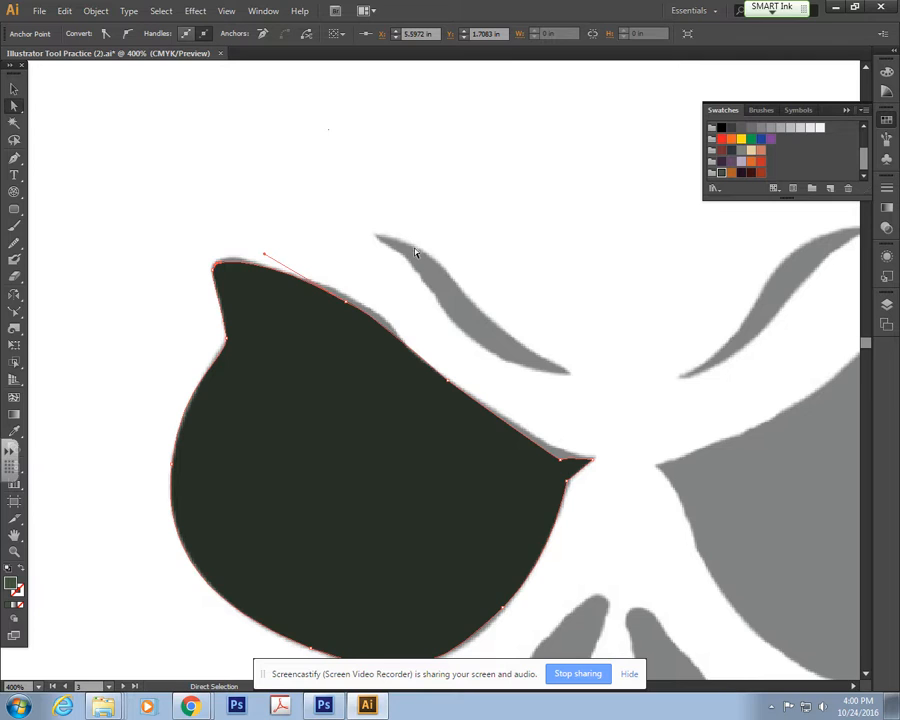
{"action": "left_click_drag", "start_coordinate": [352, 308], "coordinate": [353, 300]}
{"action": "left_click_drag", "start_coordinate": [446, 380], "coordinate": [421, 353]}
{"action": "left_click_drag", "start_coordinate": [369, 306], "coordinate": [376, 308]}
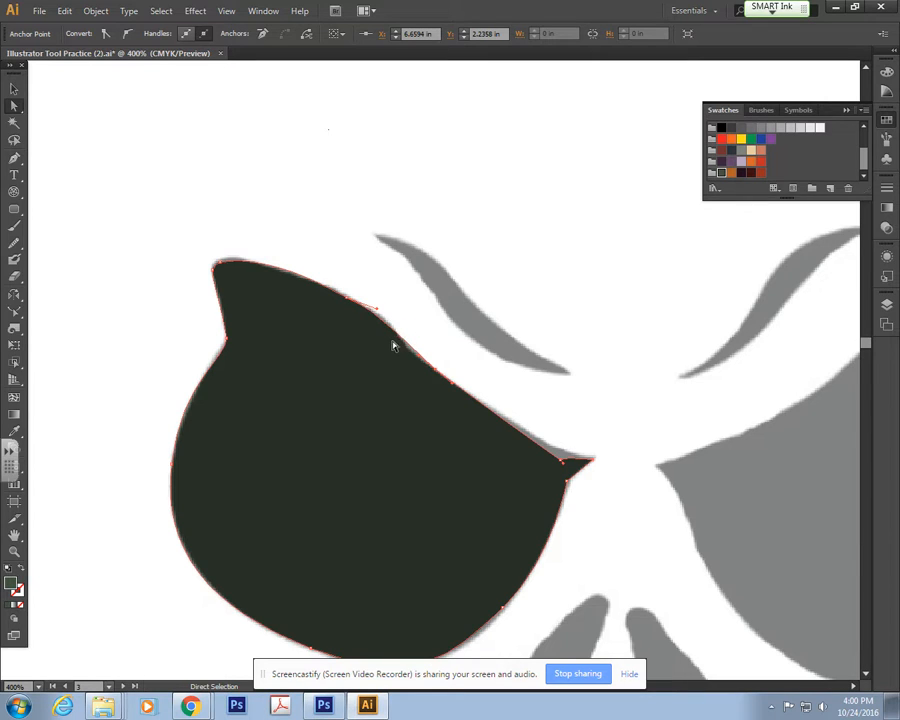
Add an anchor point where the left eye's upper edge dips and adjust it so the curve follows the template
{"action": "left_click", "coordinate": [13, 159]}
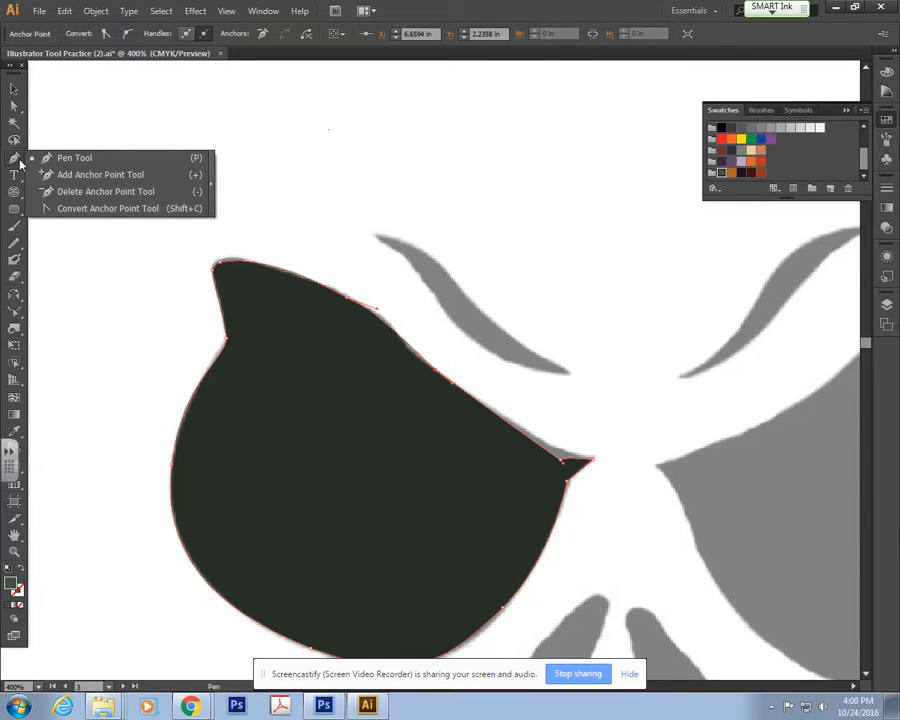
{"action": "left_click", "coordinate": [98, 178]}
{"action": "left_click", "coordinate": [406, 345]}
{"action": "left_click", "coordinate": [14, 106]}
{"action": "mouse_move", "coordinate": [406, 343]}
{"action": "left_mouse_down"}
{"action": "mouse_move", "coordinate": [404, 336]}
{"action": "mouse_move", "coordinate": [414, 350]}
{"action": "mouse_move", "coordinate": [381, 325]}
{"action": "mouse_move", "coordinate": [393, 328]}
{"action": "left_mouse_up"}
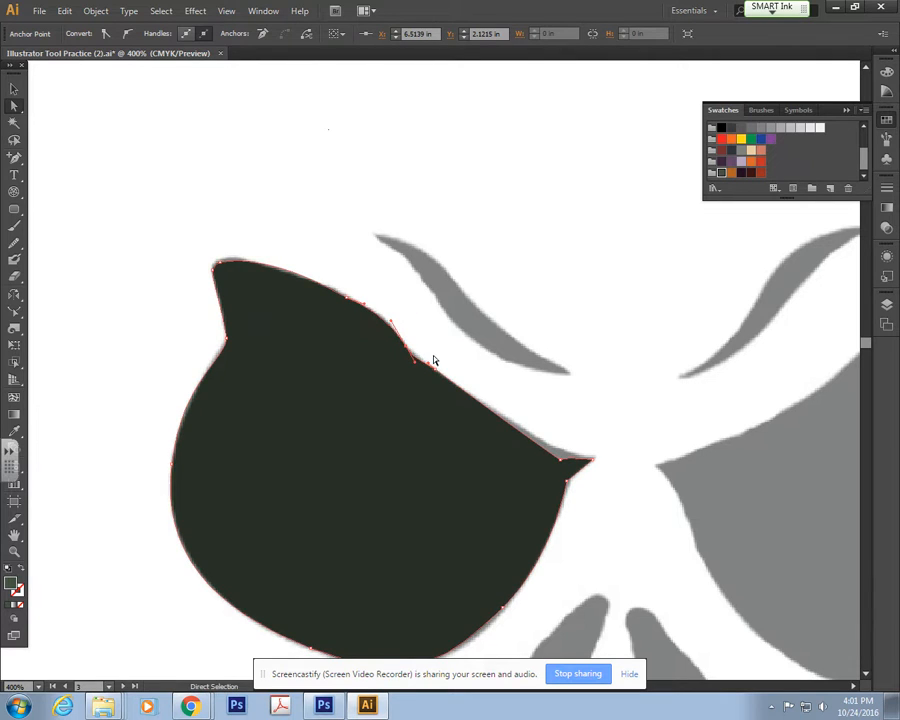
Refine the anchor points at the left eye's outer tip and inner corner to cover the gray template
{"action": "left_click_drag", "start_coordinate": [228, 265], "coordinate": [220, 262]}
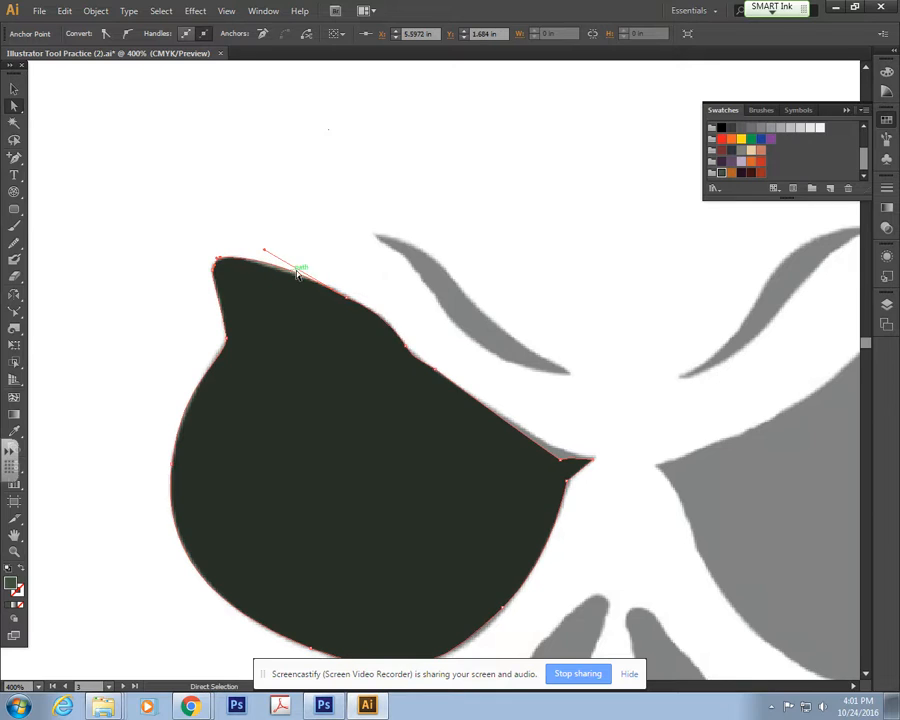
{"action": "mouse_move", "coordinate": [560, 463]}
{"action": "left_mouse_down"}
{"action": "mouse_move", "coordinate": [558, 452]}
{"action": "mouse_move", "coordinate": [596, 459]}
{"action": "mouse_move", "coordinate": [567, 448]}
{"action": "mouse_move", "coordinate": [568, 459]}
{"action": "left_mouse_up"}
{"action": "left_click_drag", "start_coordinate": [437, 550], "coordinate": [517, 406]}
{"action": "left_click_drag", "start_coordinate": [438, 323], "coordinate": [341, 464]}
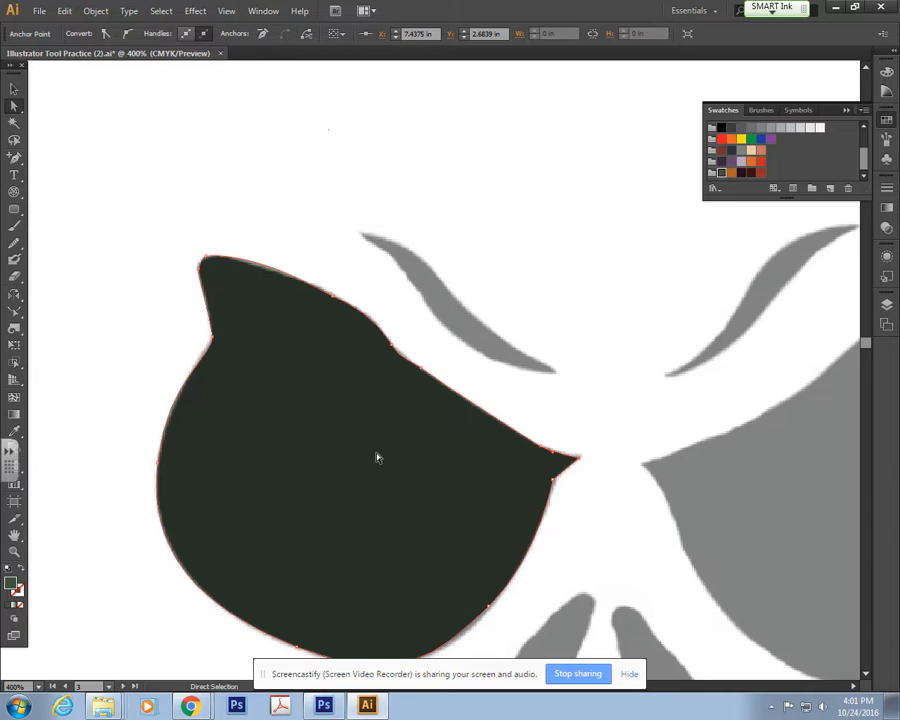
Select the whole left eye shape and fill it with the reddish-brown swatch at the end of the last color group
{"action": "key", "text": "ctrl+minus"}
{"action": "key", "text": "ctrl+minus"}
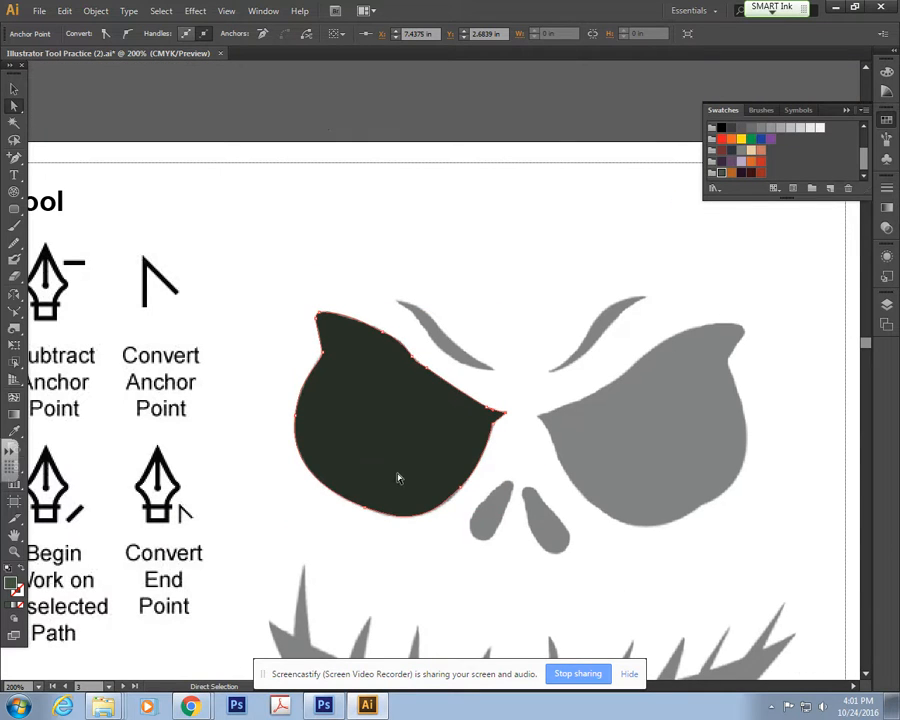
{"action": "left_click", "coordinate": [398, 478]}
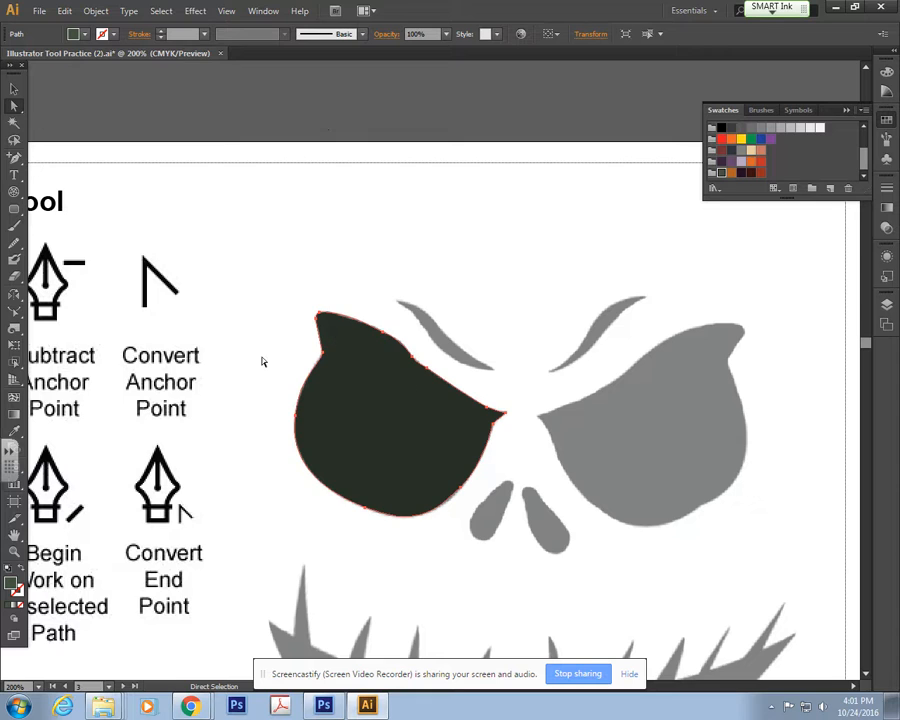
{"action": "left_click", "coordinate": [751, 172]}
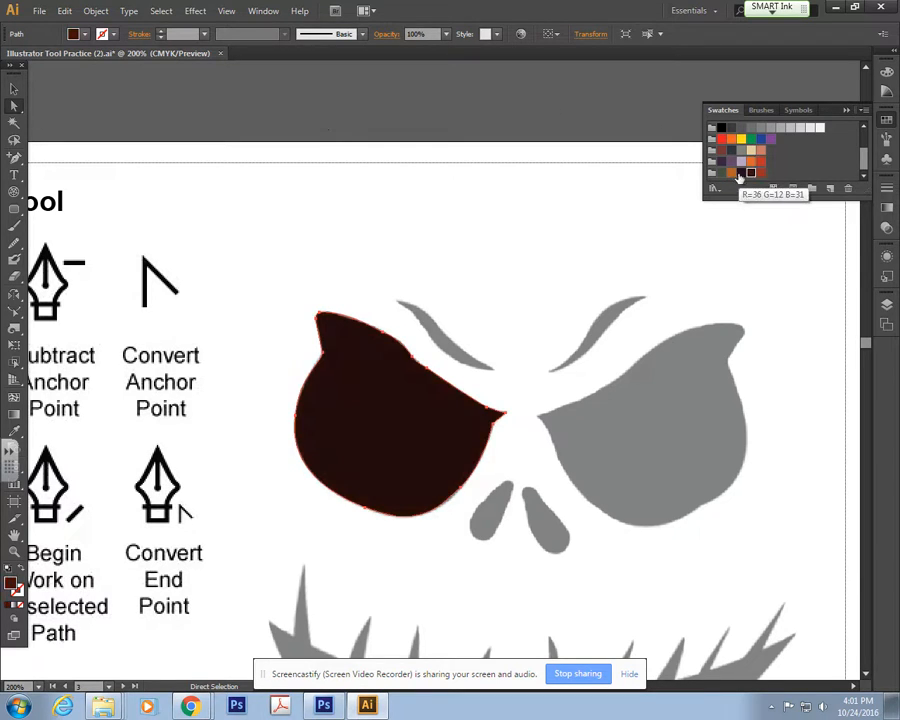
{"action": "left_click", "coordinate": [762, 173]}
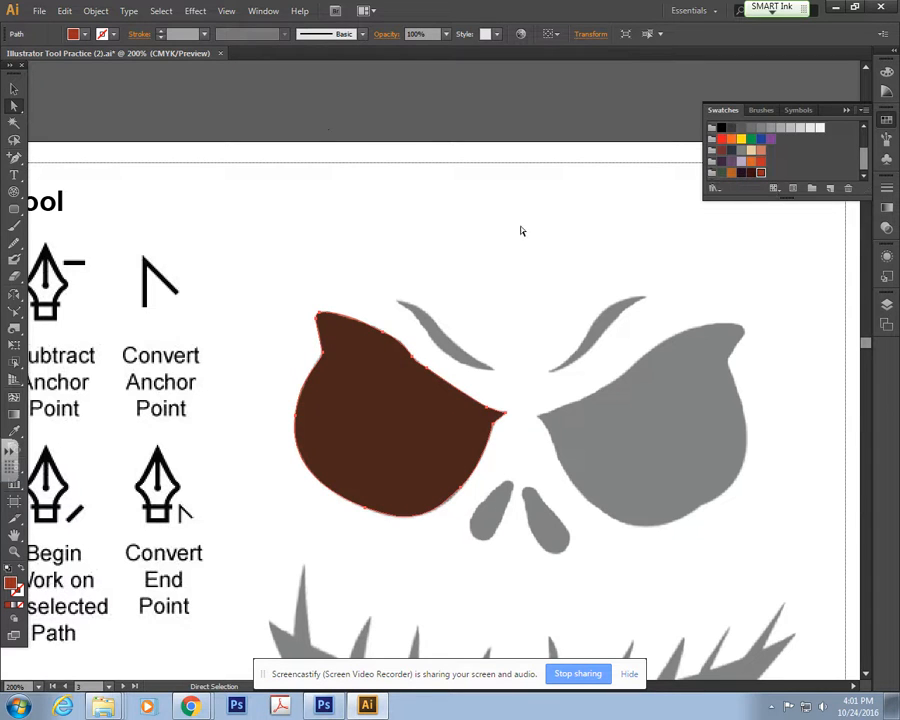
Trace part of the right eye's upper edge from the inner corner with the Pen tool and deselect the open path
{"action": "left_click_drag", "start_coordinate": [544, 414], "coordinate": [430, 302]}
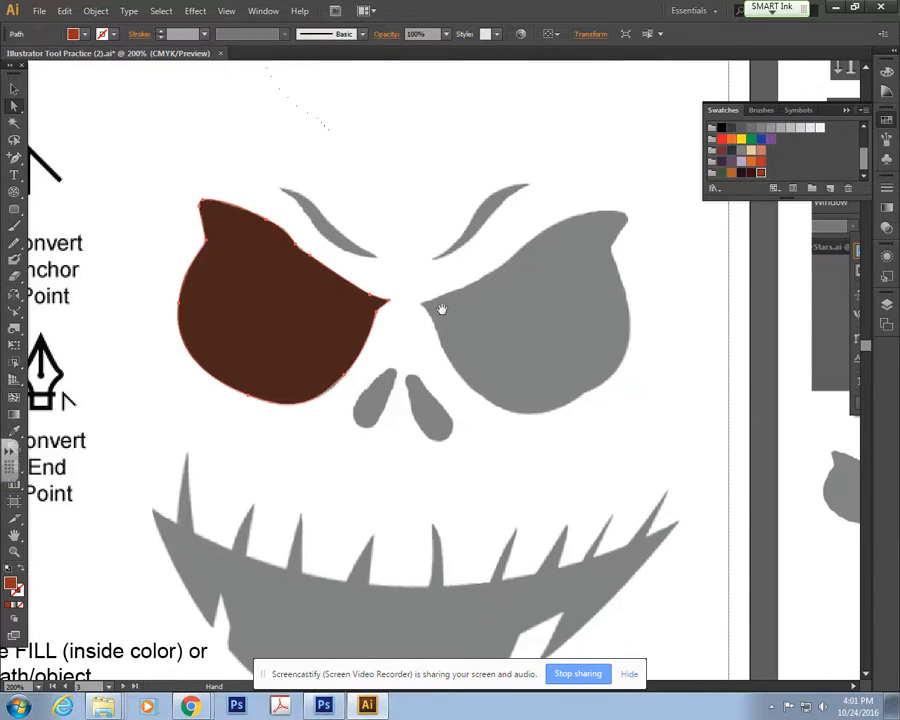
{"action": "left_click", "coordinate": [14, 158]}
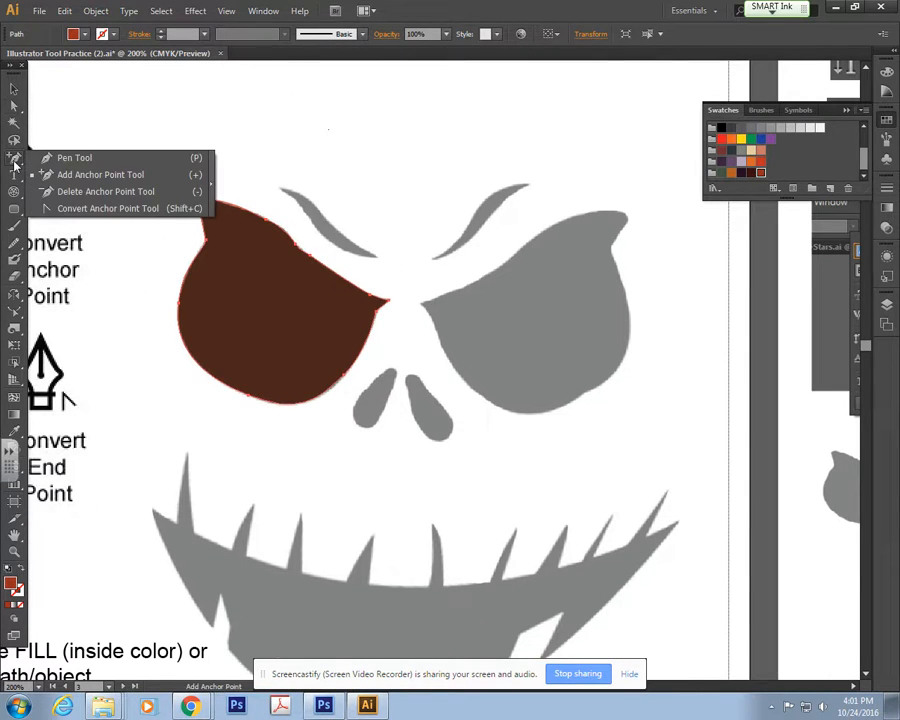
{"action": "left_click", "coordinate": [83, 160]}
{"action": "left_click", "coordinate": [418, 301]}
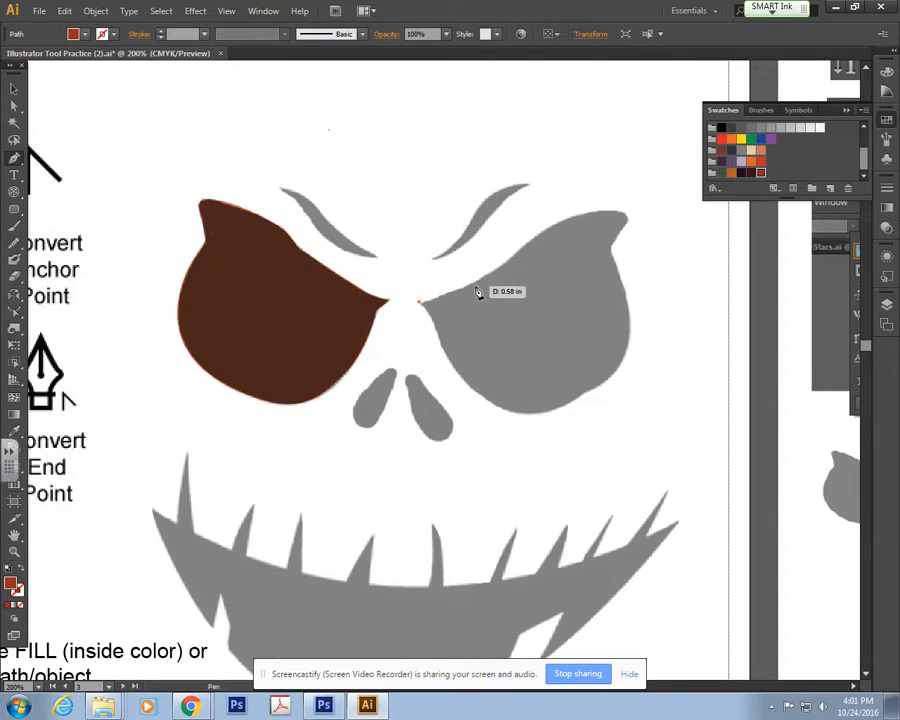
{"action": "left_click", "coordinate": [488, 280]}
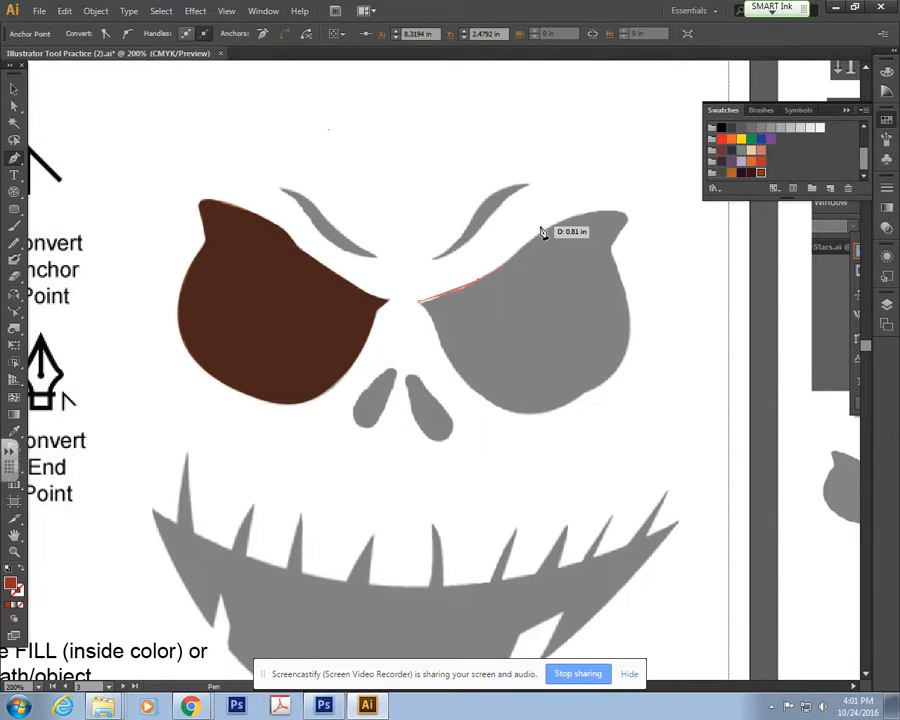
{"action": "left_click", "coordinate": [566, 223]}
{"action": "left_click", "coordinate": [14, 88]}
{"action": "left_click", "coordinate": [421, 127]}
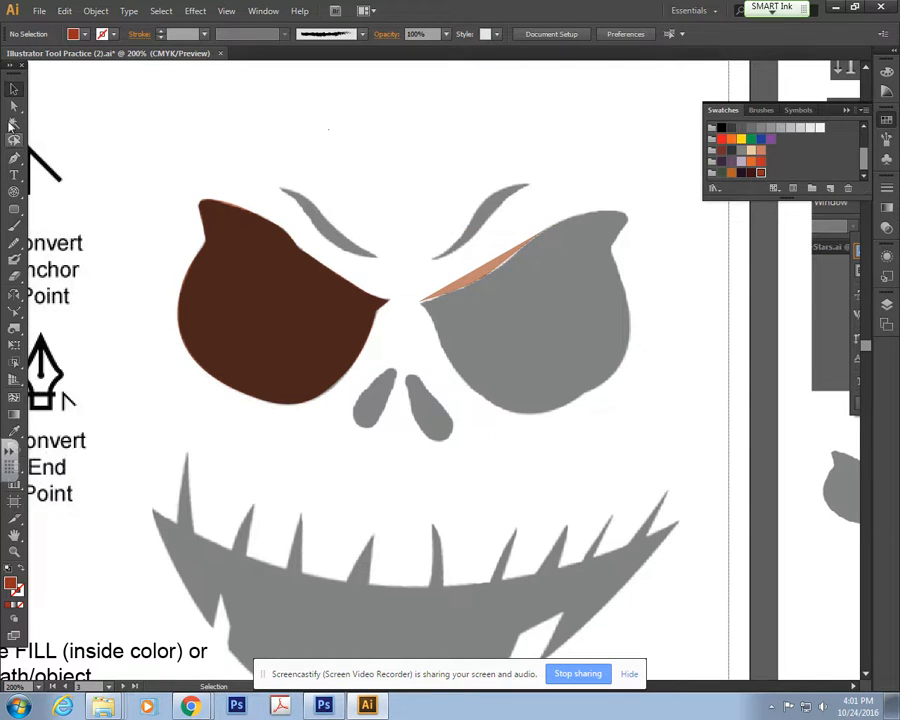
With the Pen tool active, examine the reference chart's cursor symbol for beginning work on a deselected path
{"action": "left_click", "coordinate": [14, 158]}
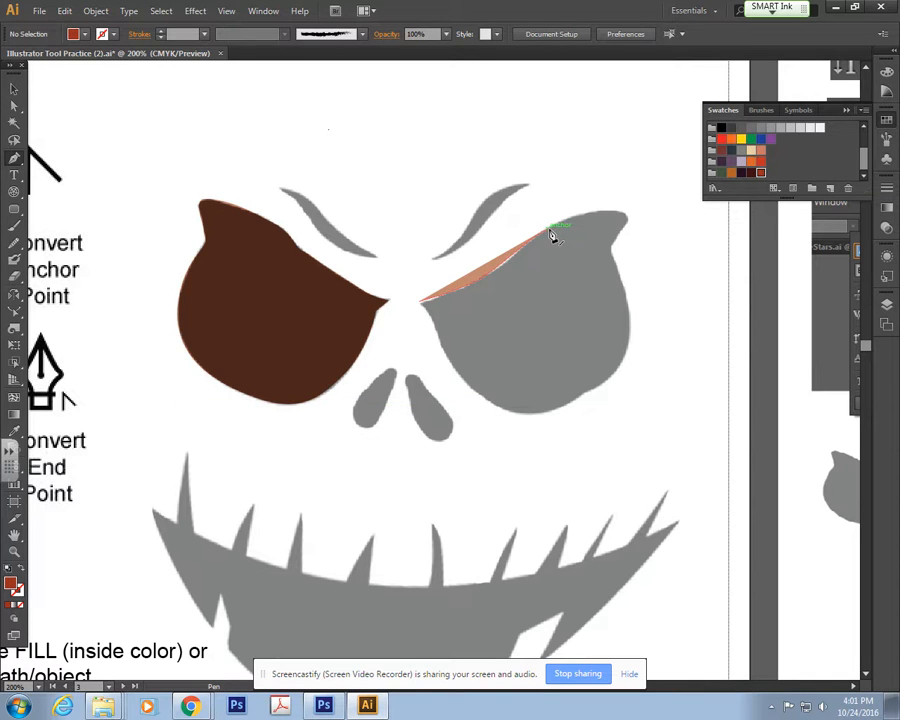
{"action": "left_click_drag", "start_coordinate": [131, 217], "coordinate": [503, 263]}
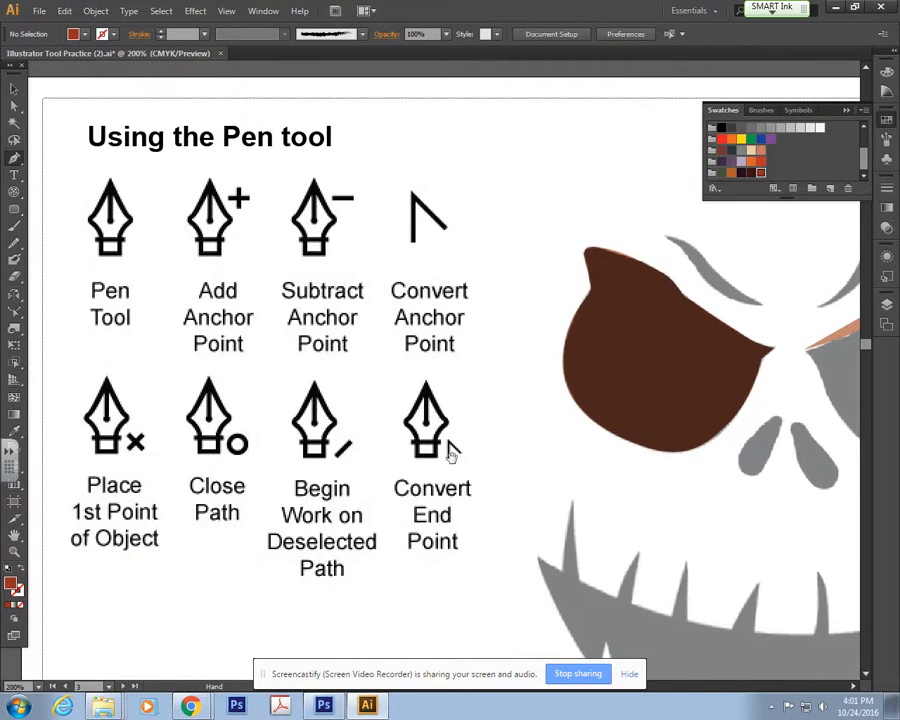
{"action": "left_click_drag", "start_coordinate": [449, 453], "coordinate": [385, 378]}
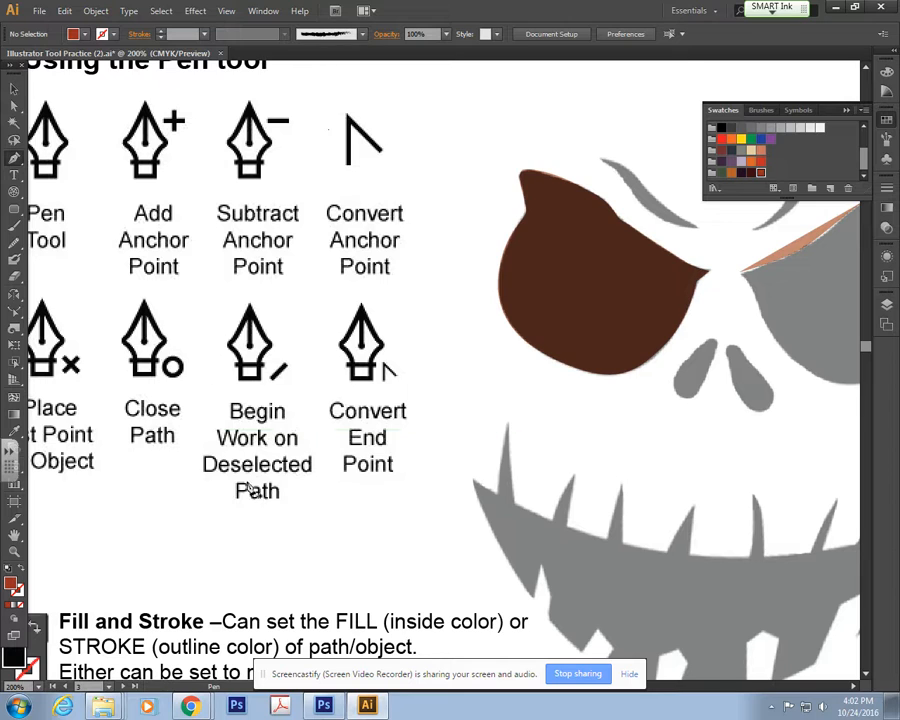
{"action": "left_click_drag", "start_coordinate": [659, 215], "coordinate": [317, 311]}
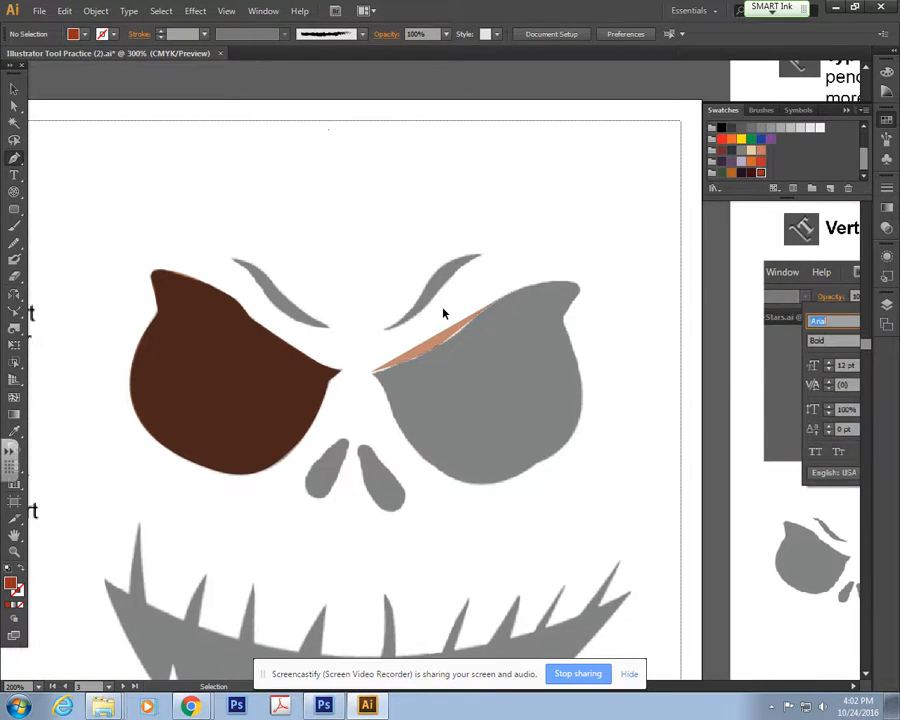
Resume the right eye's open path from its upper-edge endpoint and trace around the outer tip and down the outer side with the Pen tool
{"action": "key", "text": "ctrl+plus"}
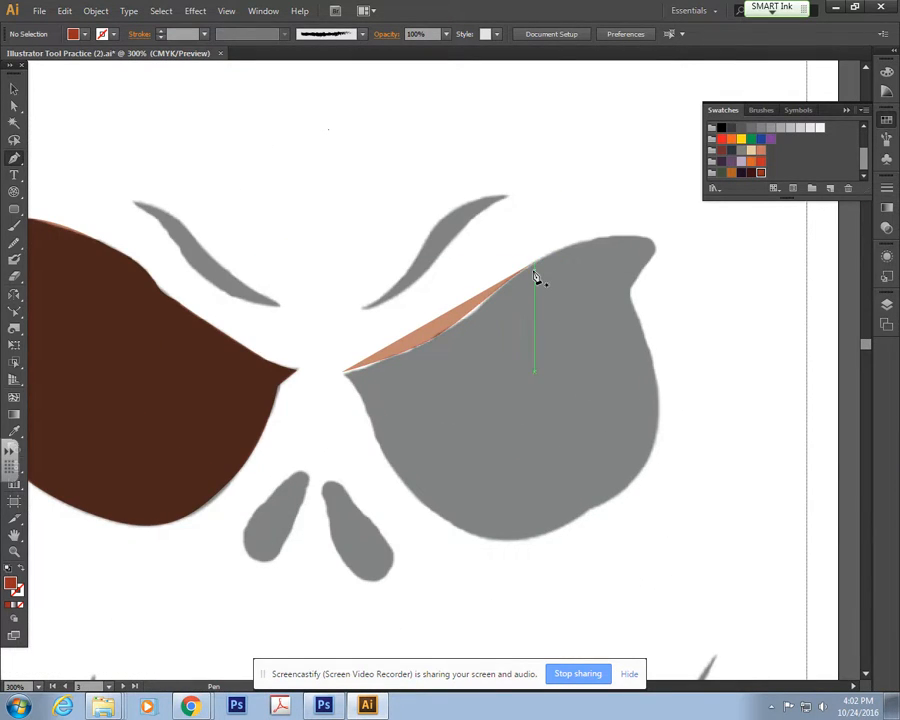
{"action": "left_click", "coordinate": [533, 264]}
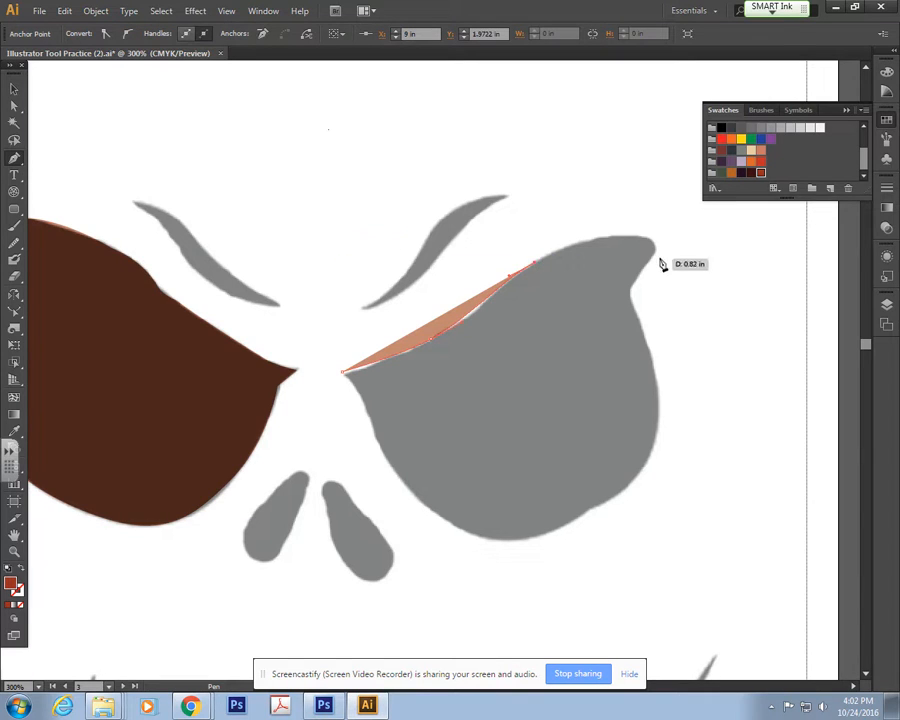
{"action": "left_click", "coordinate": [625, 239]}
{"action": "left_click_drag", "start_coordinate": [647, 243], "coordinate": [642, 472]}
Trace the right eye's curved lower edge, shortening the curve handle as needed, and close the path at the inner corner
{"action": "left_click_drag", "start_coordinate": [588, 509], "coordinate": [585, 508]}
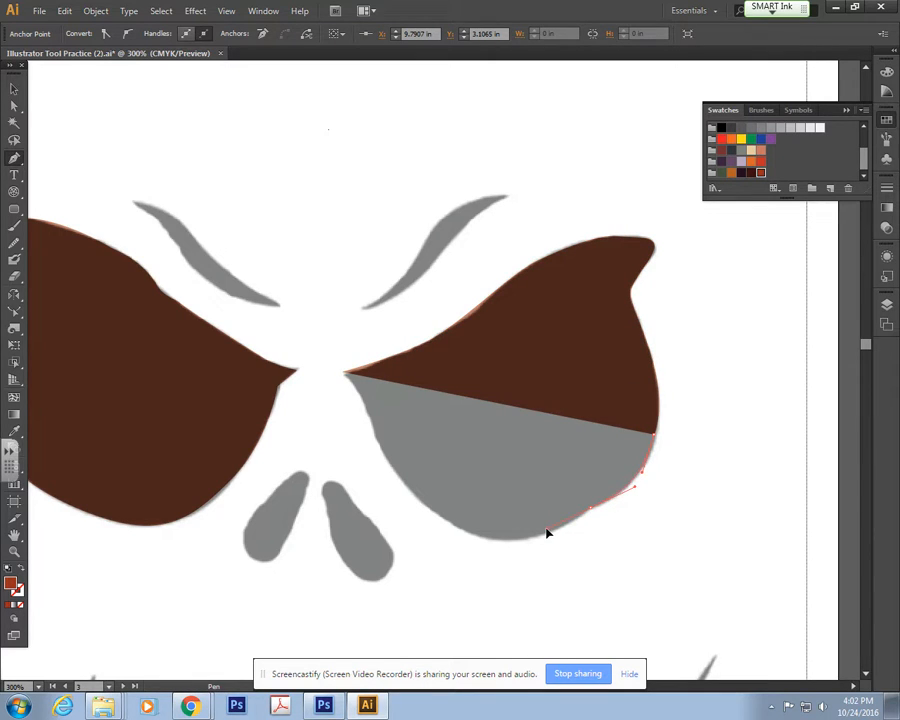
{"action": "left_click_drag", "start_coordinate": [555, 541], "coordinate": [568, 523]}
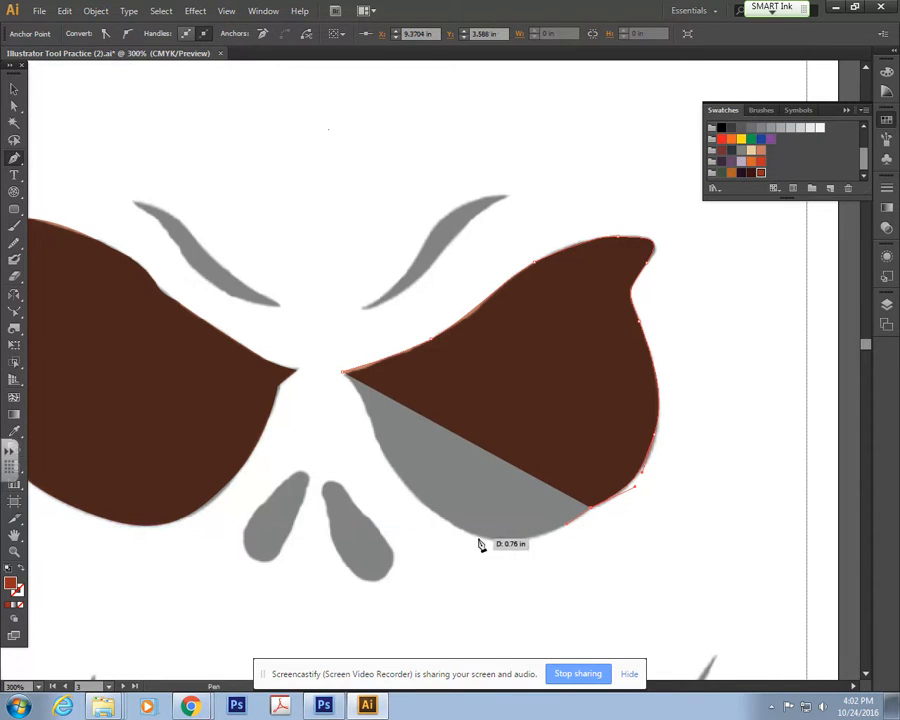
{"action": "left_click_drag", "start_coordinate": [466, 532], "coordinate": [432, 513]}
{"action": "left_click_drag", "start_coordinate": [387, 448], "coordinate": [346, 375]}
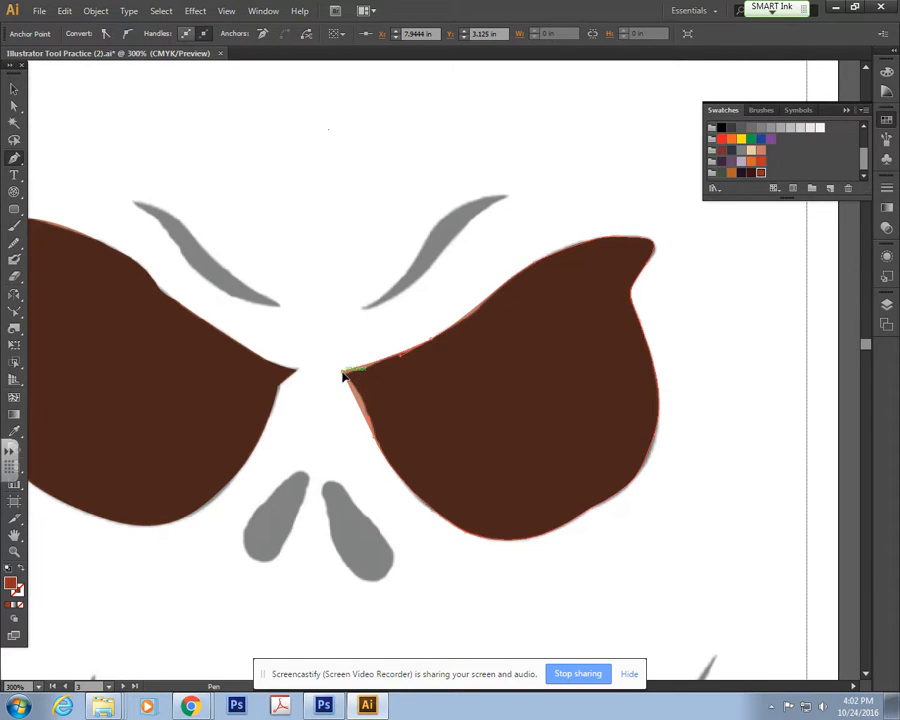
Switch to the Selection tool and deselect the finished right eye shape, with the whole pumpkin face in view
{"action": "left_click_drag", "start_coordinate": [291, 141], "coordinate": [490, 203]}
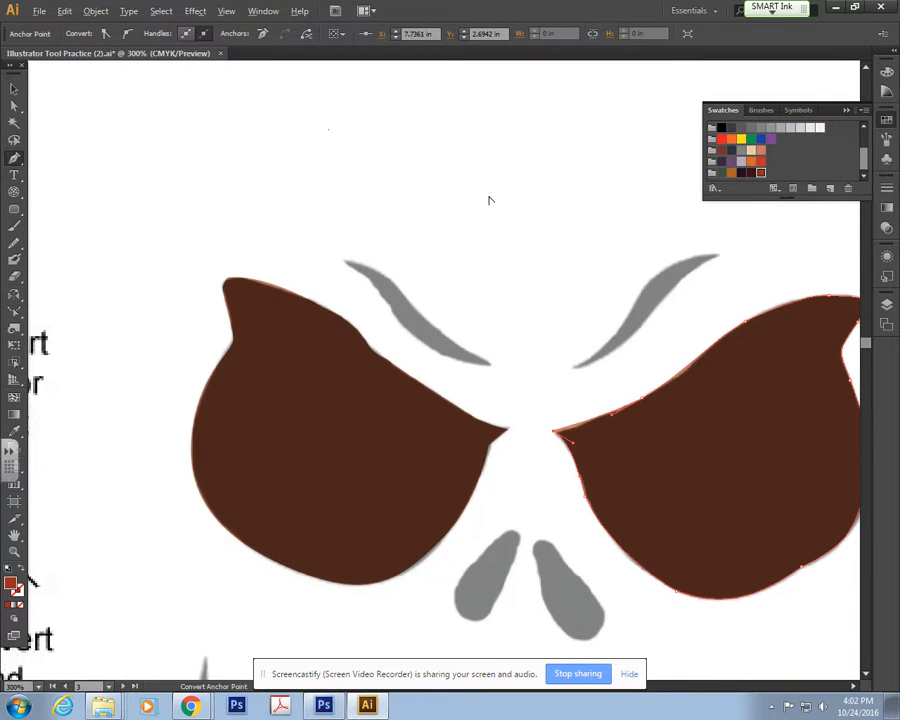
{"action": "key", "text": "v"}
{"action": "key", "text": "ctrl+minus"}
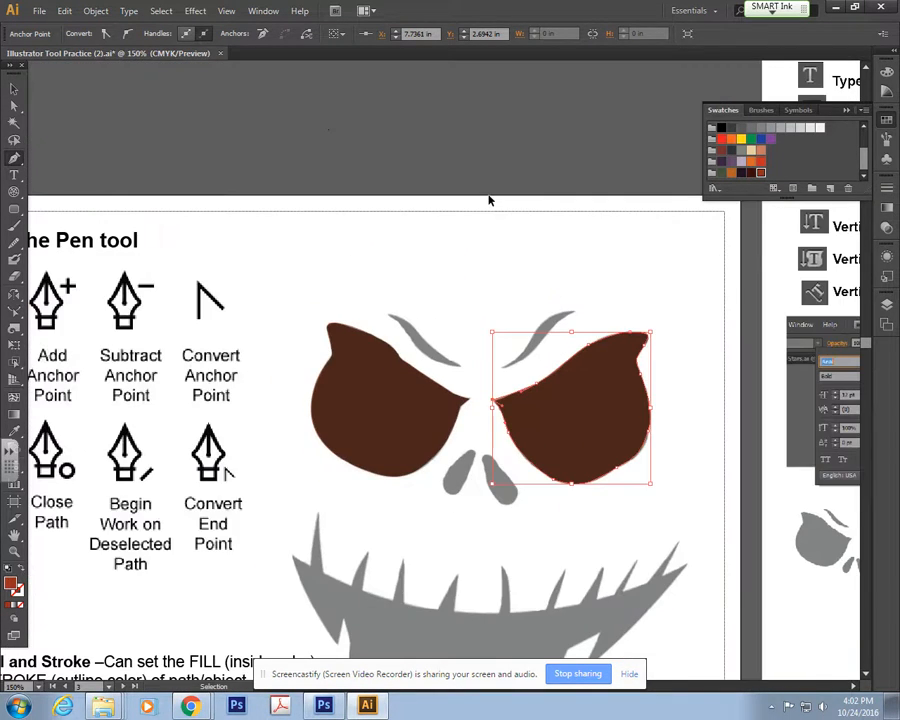
{"action": "key", "text": "ctrl+minus"}
{"action": "key", "text": "p"}
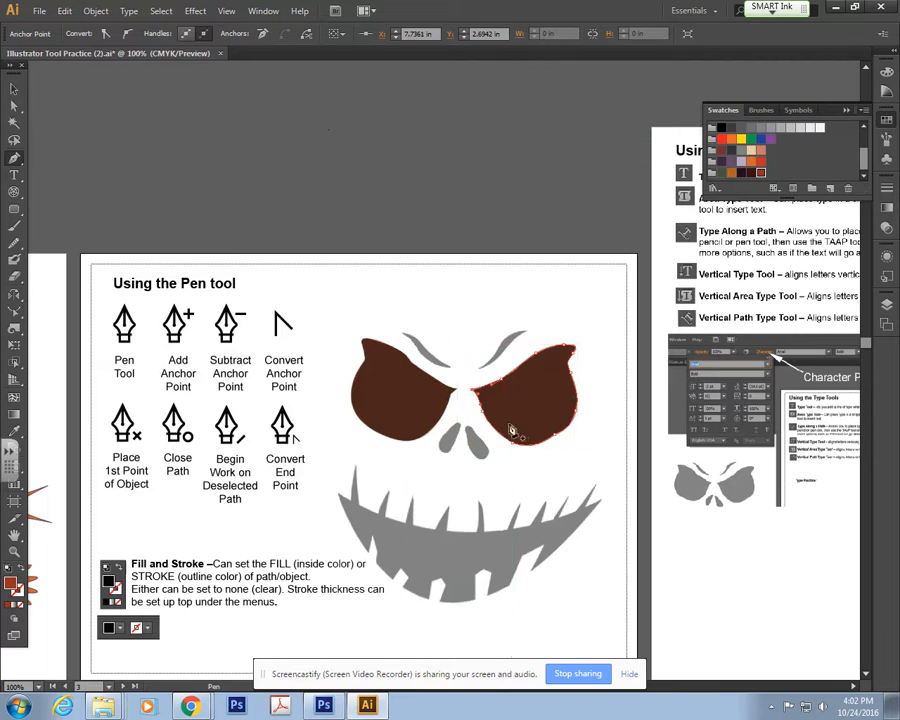
{"action": "left_click", "coordinate": [13, 89]}
{"action": "left_click", "coordinate": [564, 446]}
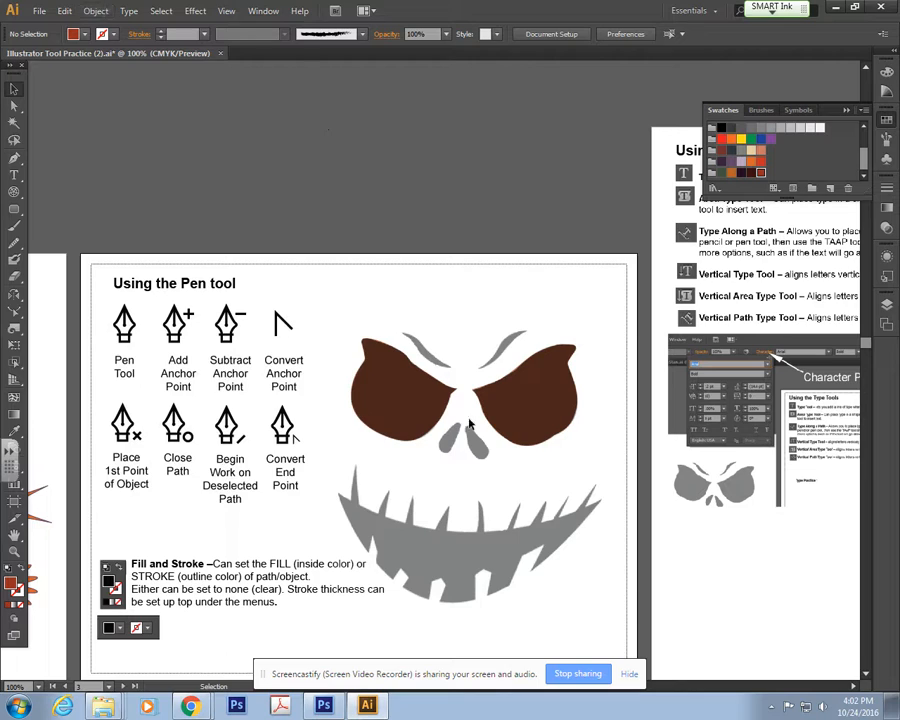